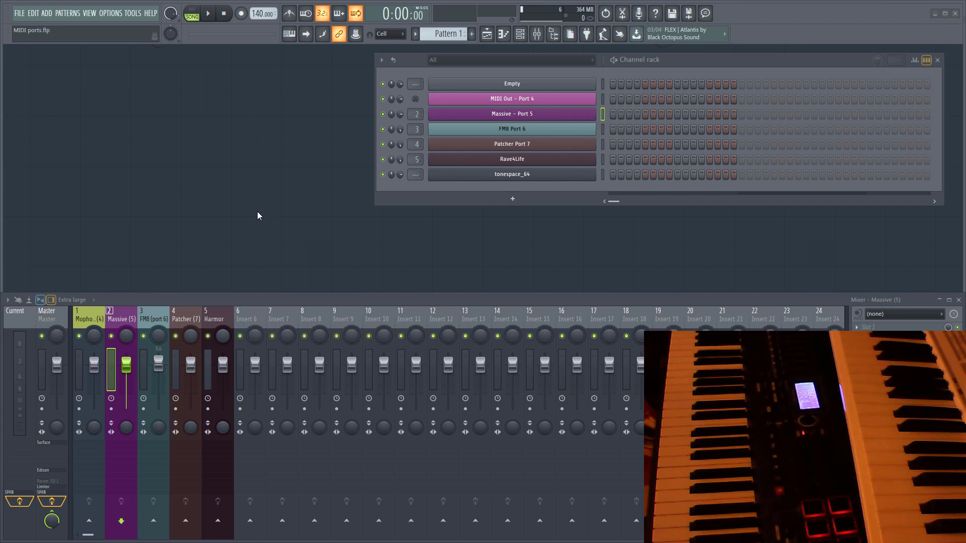
Step: Check the MIDI device settings, then hand live keyboard input to Rave4Life and then the Empty channel
{"action": "key", "text": "F10"}
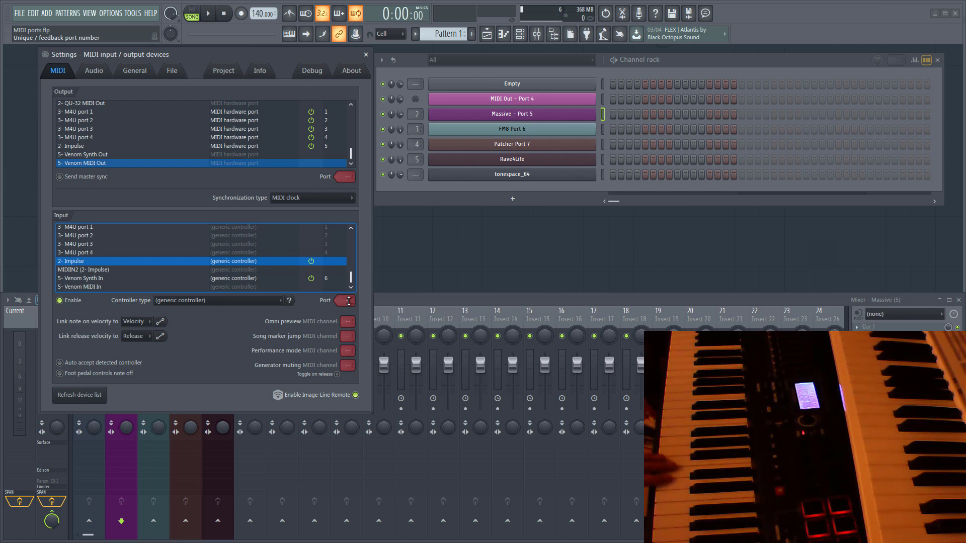
{"action": "left_click", "coordinate": [366, 54]}
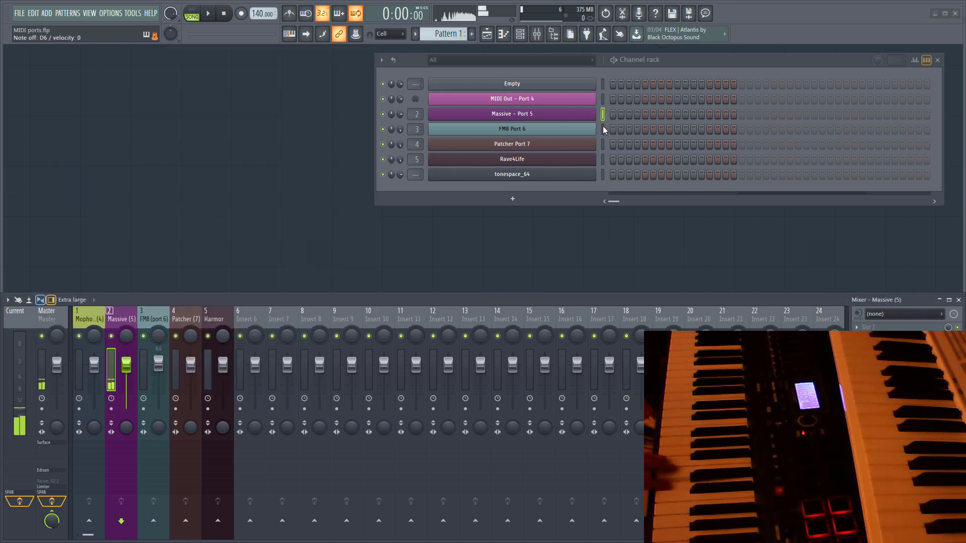
{"action": "left_click", "coordinate": [602, 160]}
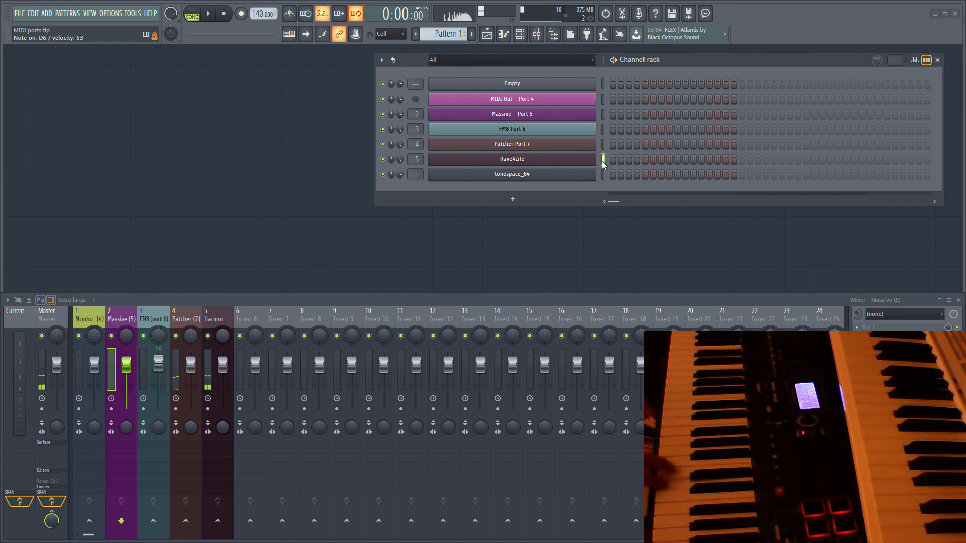
{"action": "left_click", "coordinate": [603, 84]}
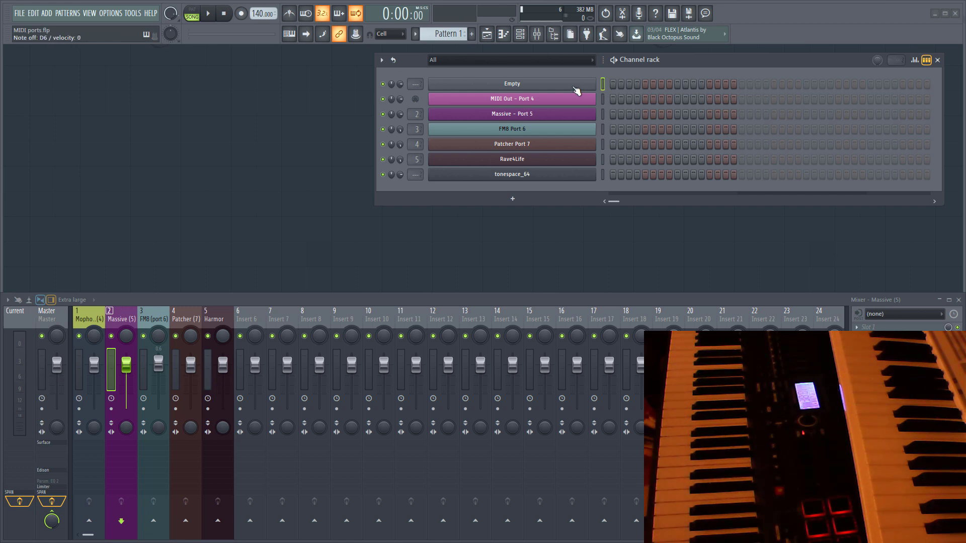
Step: Recheck MIDI settings, then show Massive – Port 5's plugin settings page with its MIDI input port
{"action": "key", "text": "F10"}
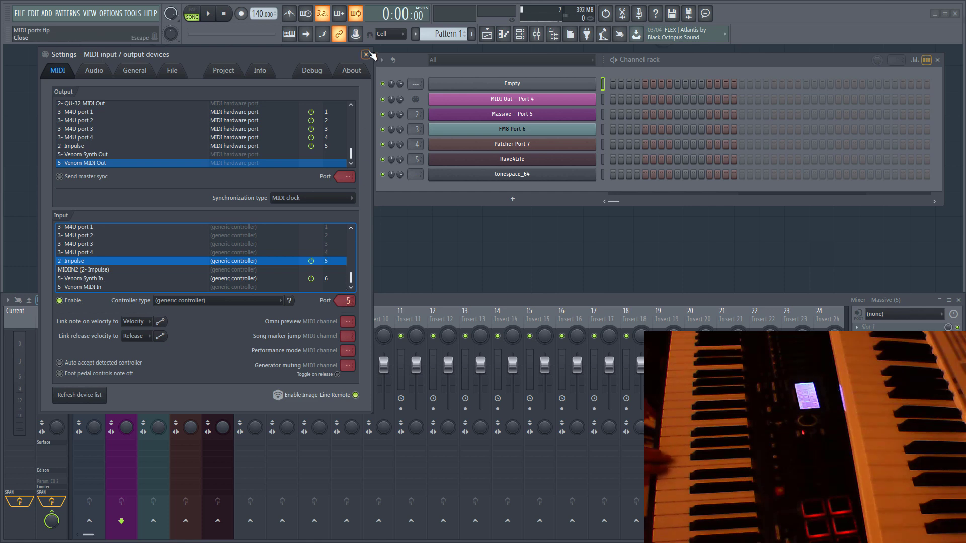
{"action": "left_click", "coordinate": [365, 55]}
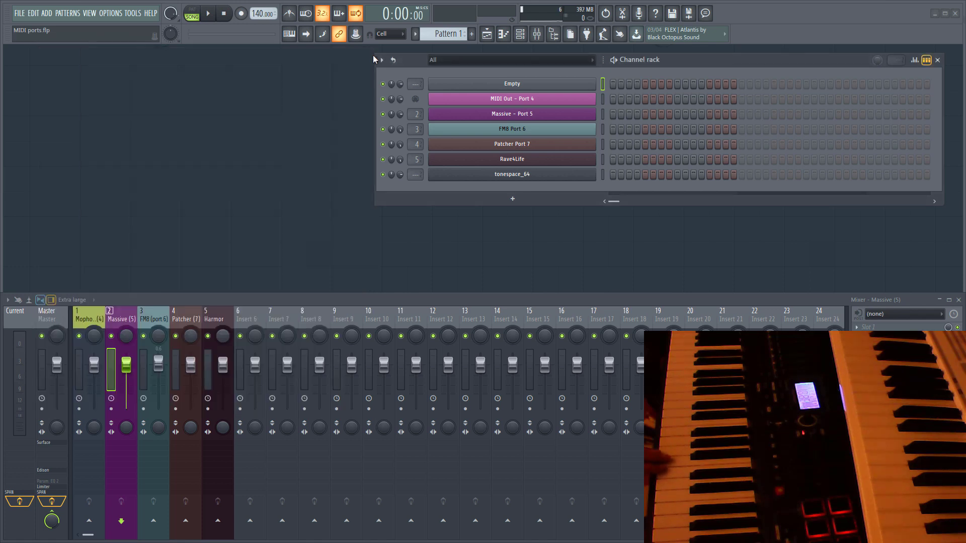
{"action": "left_click", "coordinate": [502, 115]}
{"action": "left_click", "coordinate": [69, 136]}
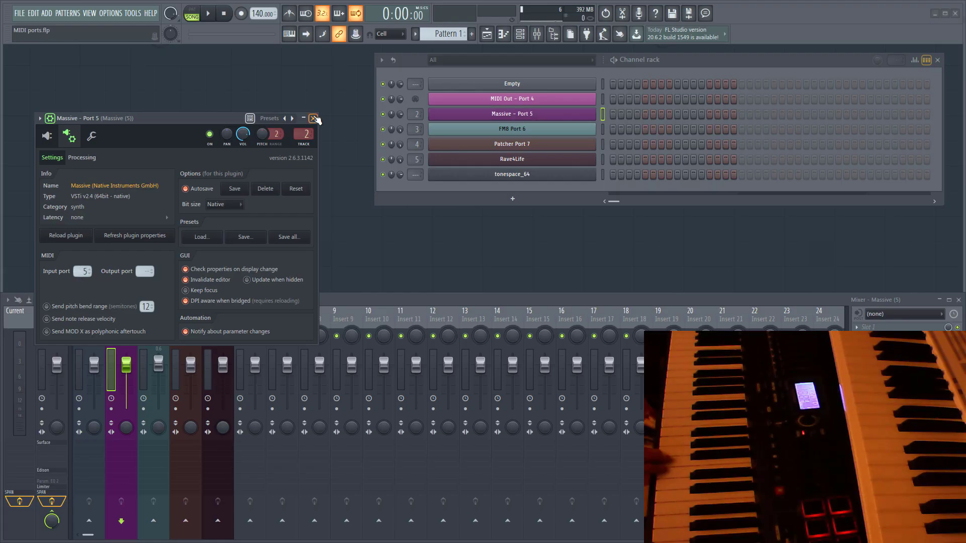
Step: Close the Massive – Port 5 window, give the Empty channel keyboard input, and reopen MIDI settings
{"action": "left_click", "coordinate": [313, 118]}
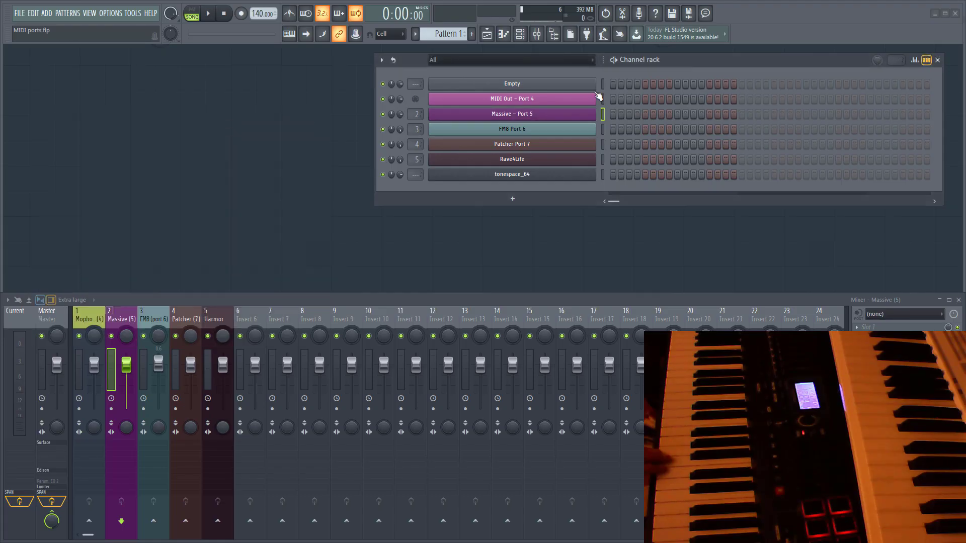
{"action": "left_click", "coordinate": [604, 85]}
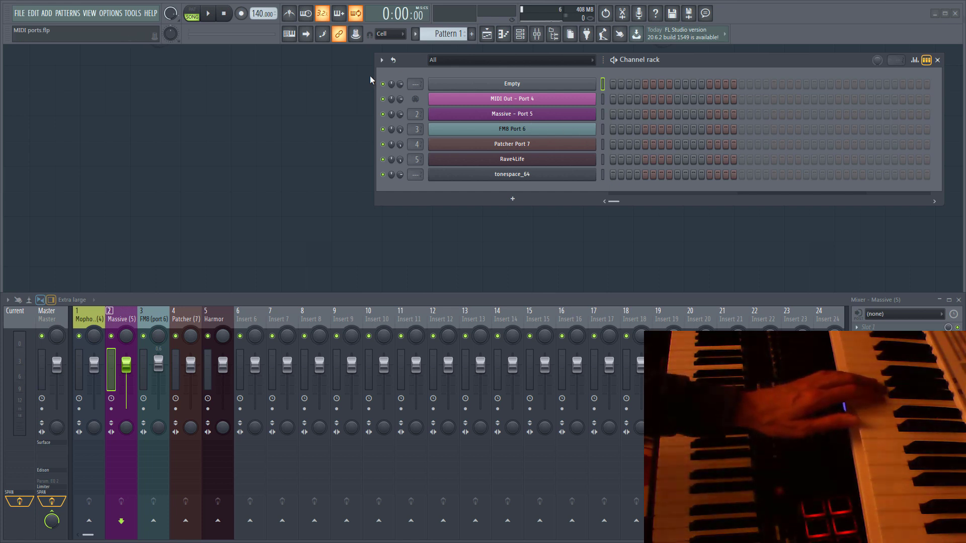
{"action": "key", "text": "F10"}
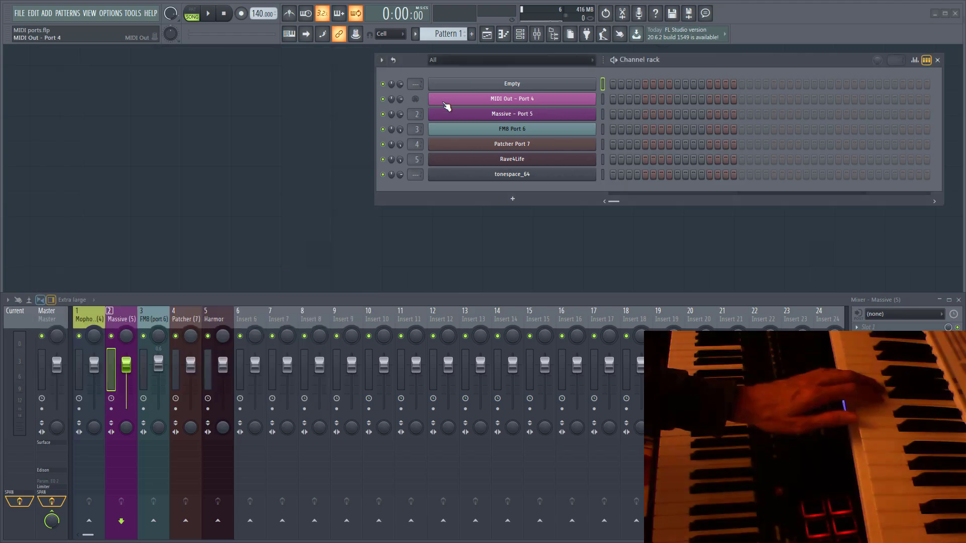
{"action": "left_click", "coordinate": [481, 129]}
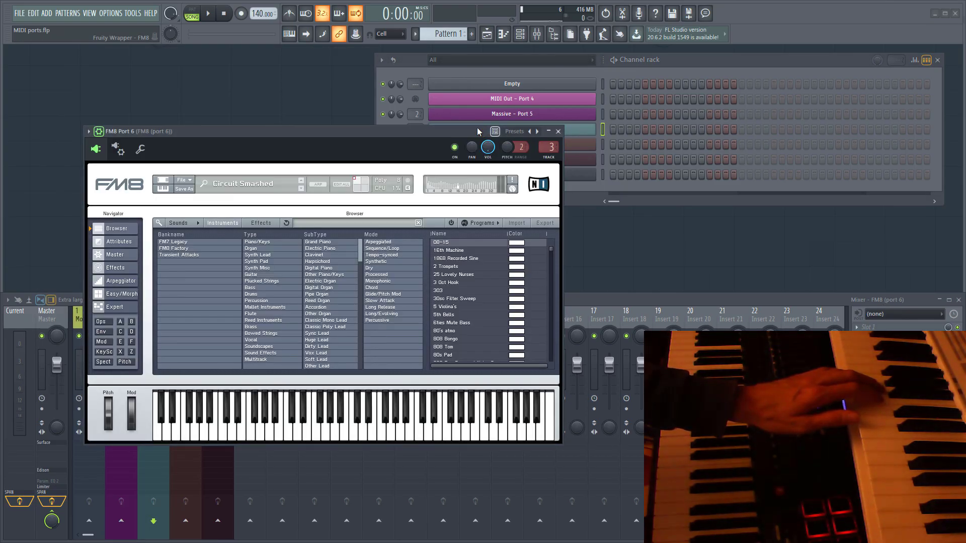
{"action": "left_click", "coordinate": [558, 131]}
{"action": "left_click", "coordinate": [603, 86]}
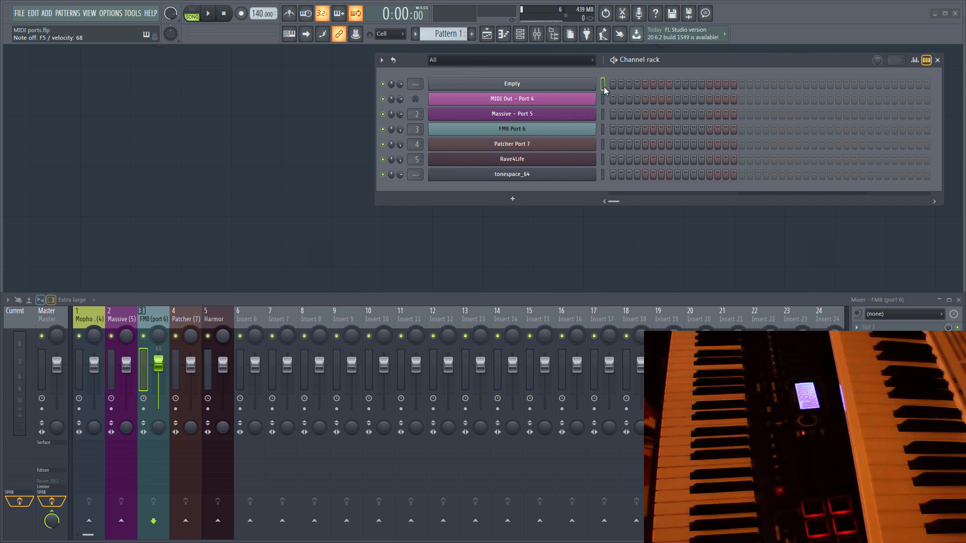
{"action": "key", "text": "F10"}
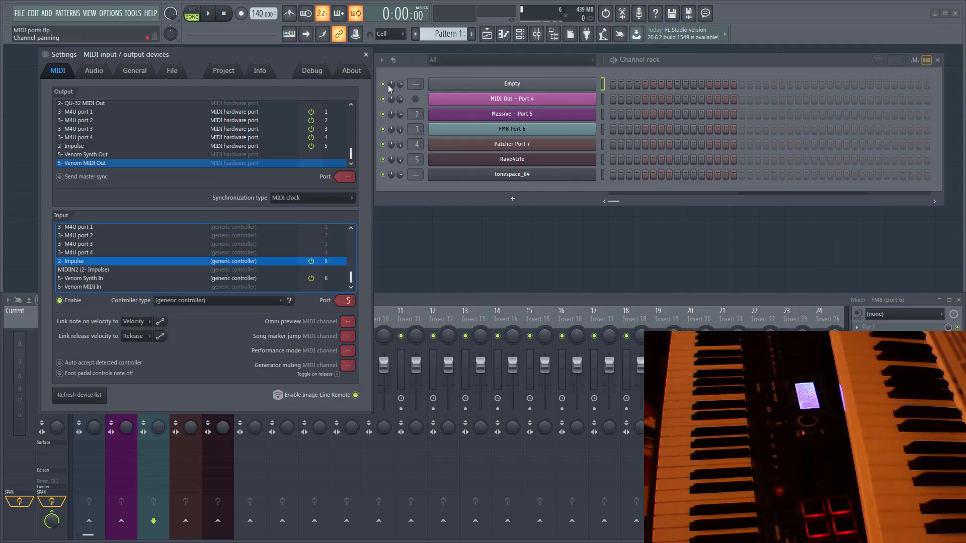
{"action": "left_click", "coordinate": [366, 55]}
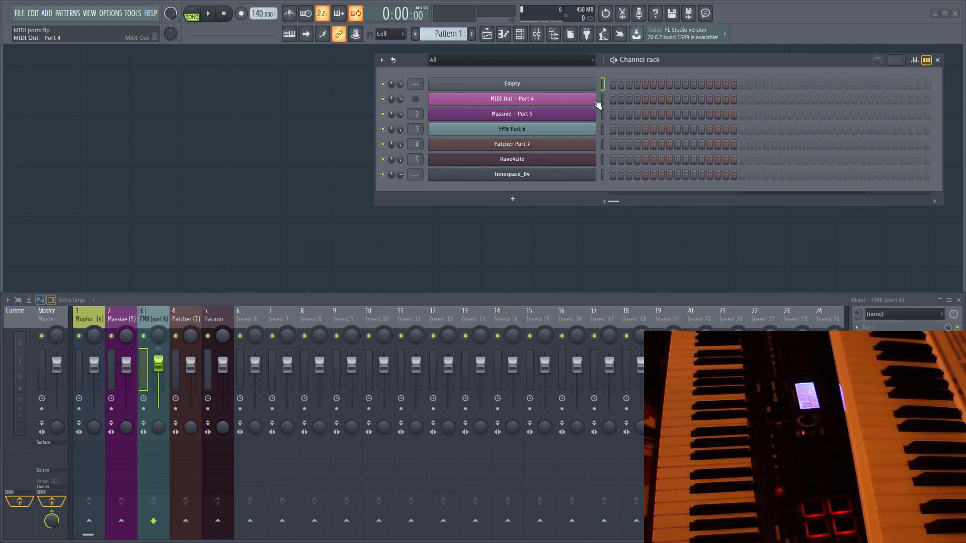
{"action": "left_click", "coordinate": [586, 101]}
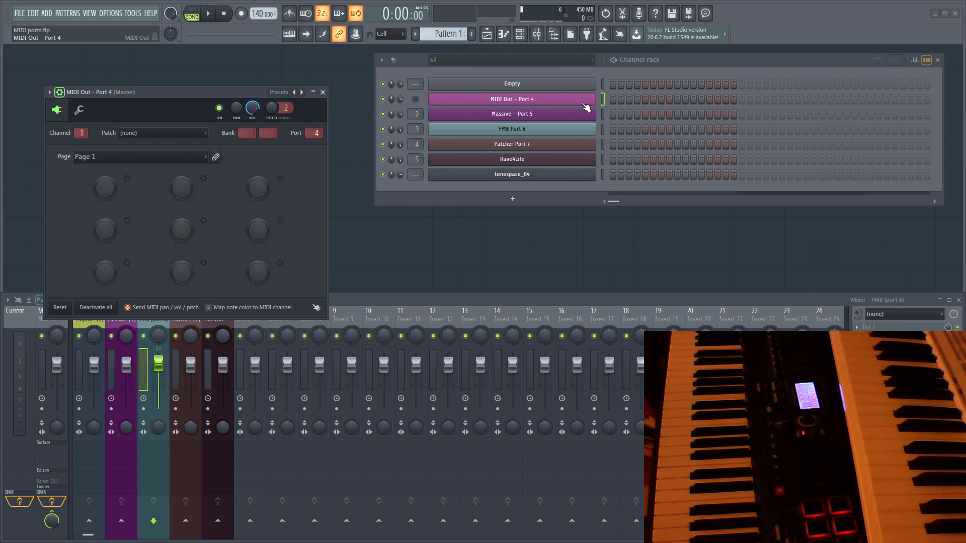
{"action": "left_click", "coordinate": [79, 110]}
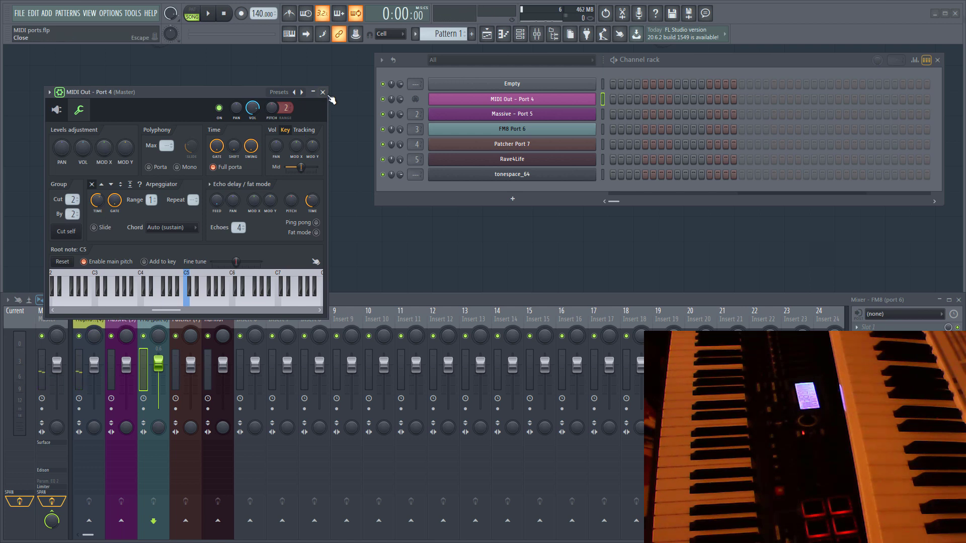
{"action": "left_click_drag", "start_coordinate": [176, 92], "coordinate": [184, 73]}
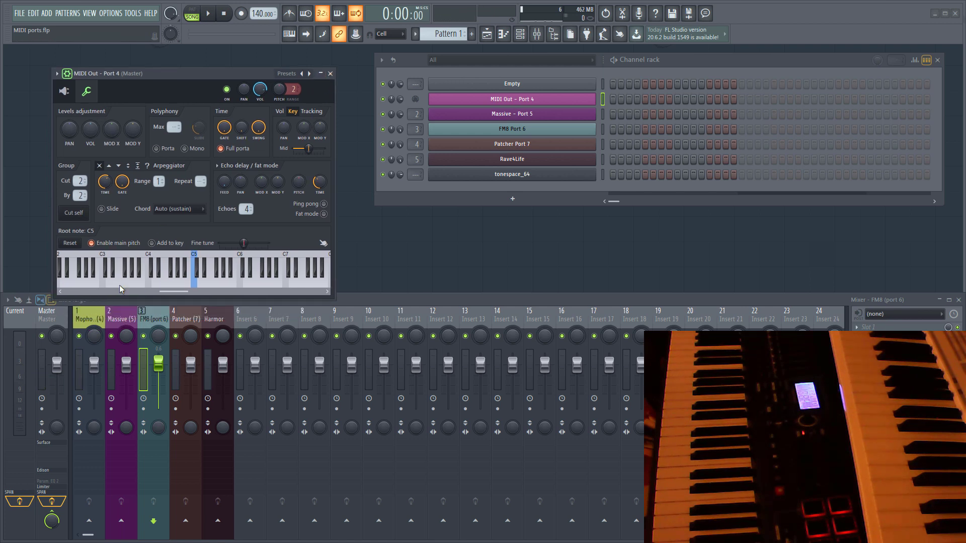
{"action": "left_click", "coordinate": [330, 74]}
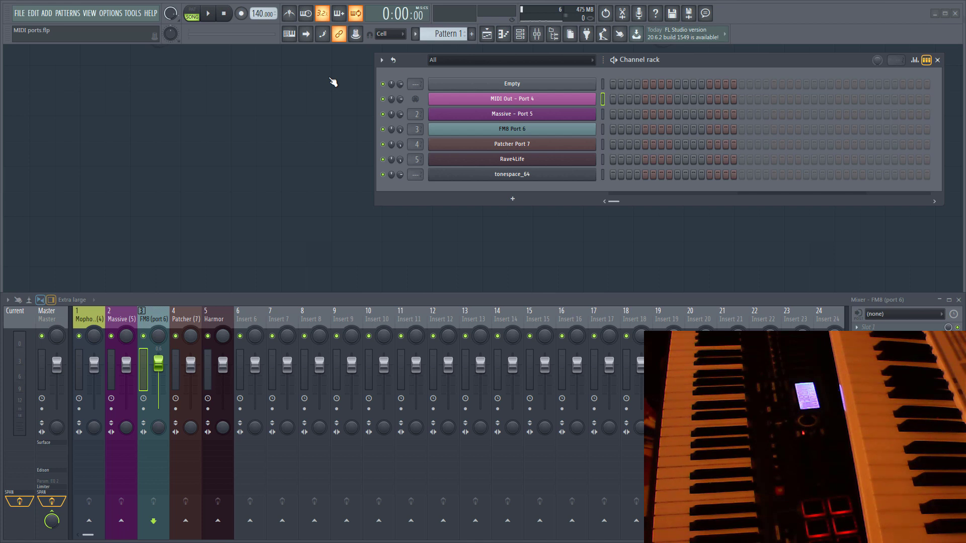
Step: In Patcher Port 7, connect the From FL Studio node's MIDI port 7 events output to Harmor
{"action": "left_click", "coordinate": [497, 145]}
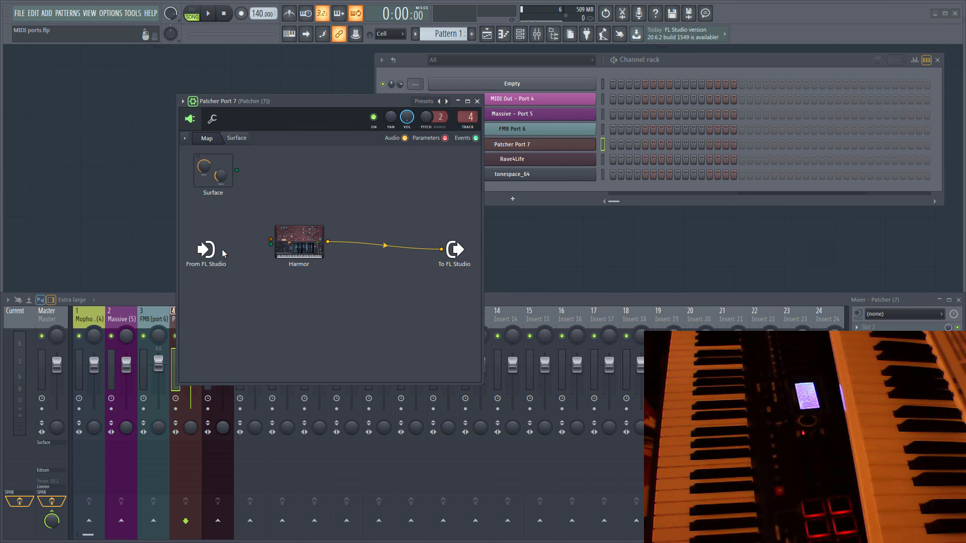
{"action": "right_click", "coordinate": [225, 254]}
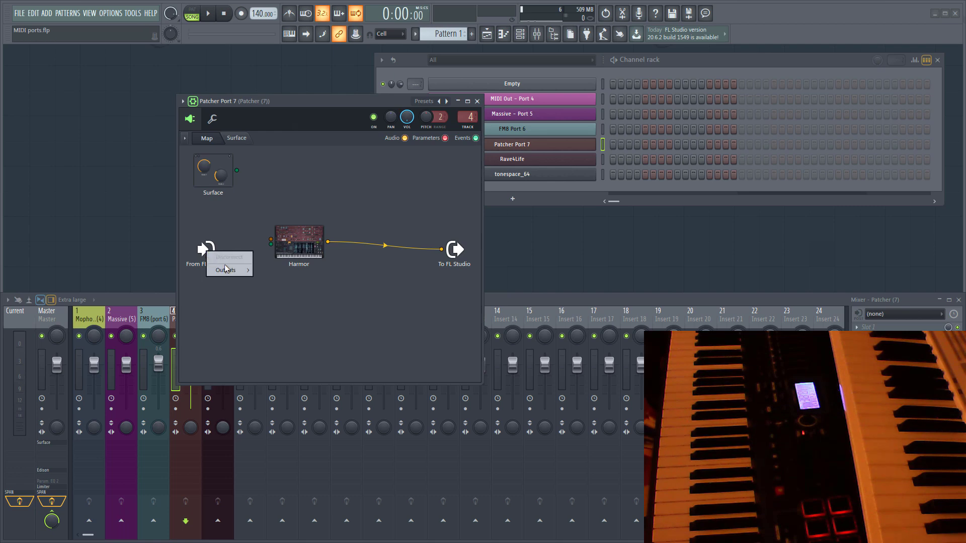
{"action": "mouse_move", "coordinate": [225, 270]}
{"action": "mouse_move", "coordinate": [271, 271]}
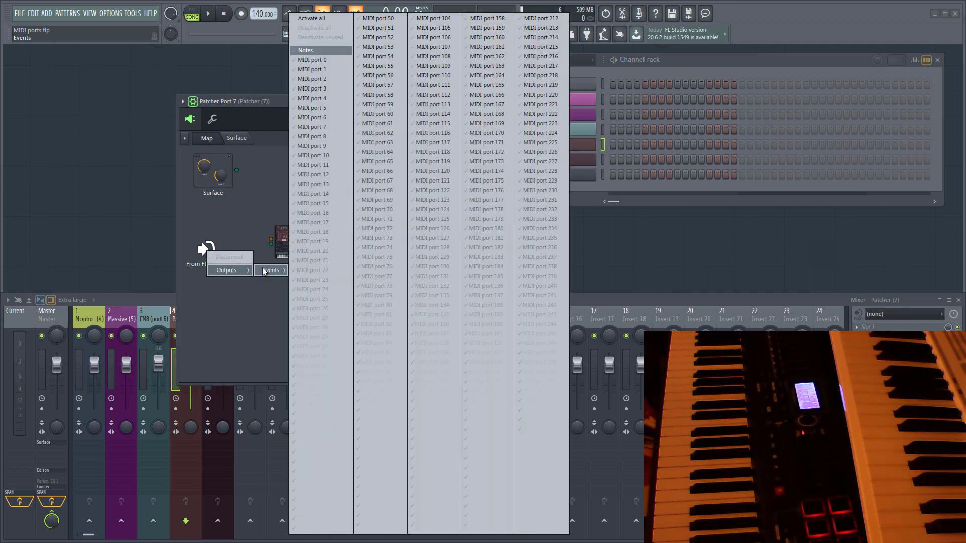
{"action": "left_click", "coordinate": [334, 128]}
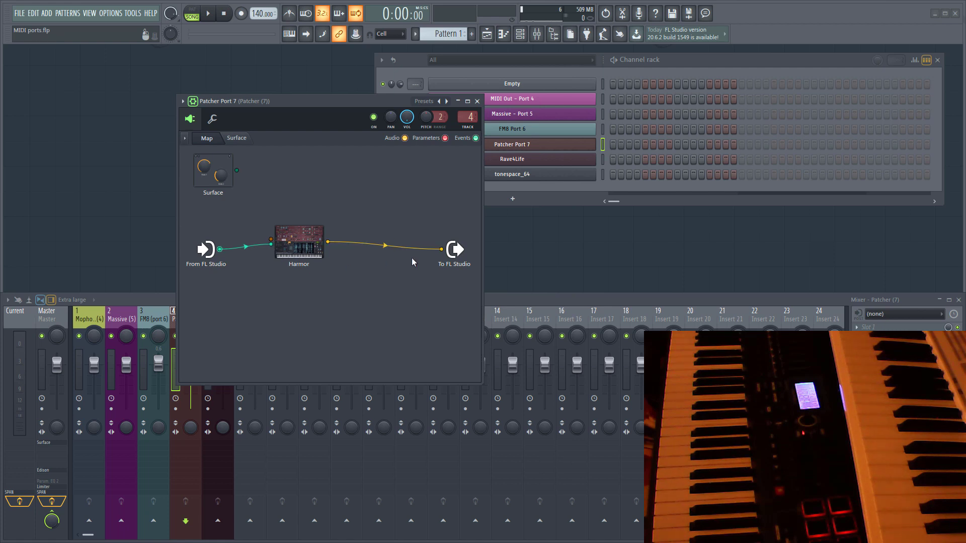
Step: Set the 2- Impulse MIDI input to port 7 and close the MIDI settings
{"action": "key", "text": "F10"}
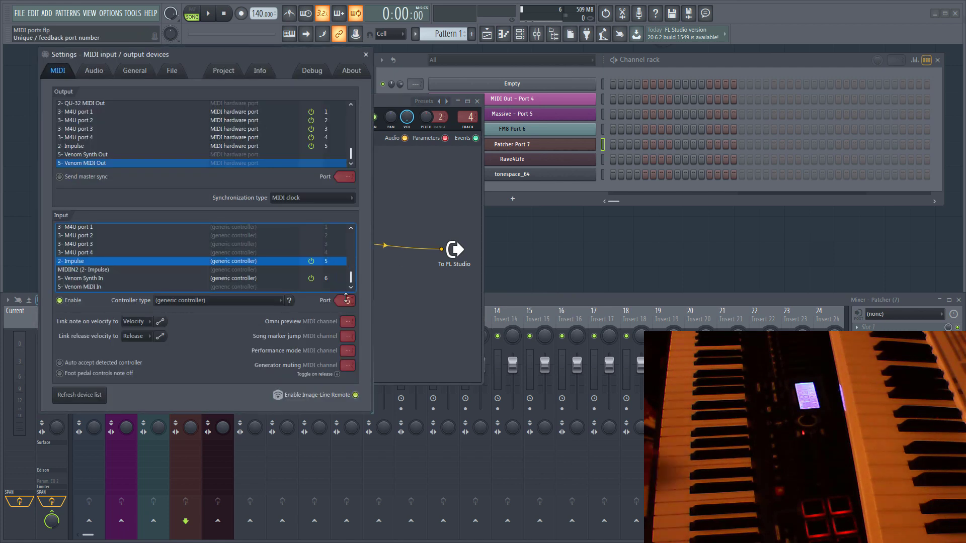
{"action": "scroll", "coordinate": [346, 300], "scroll_direction": "up", "scroll_amount": 2}
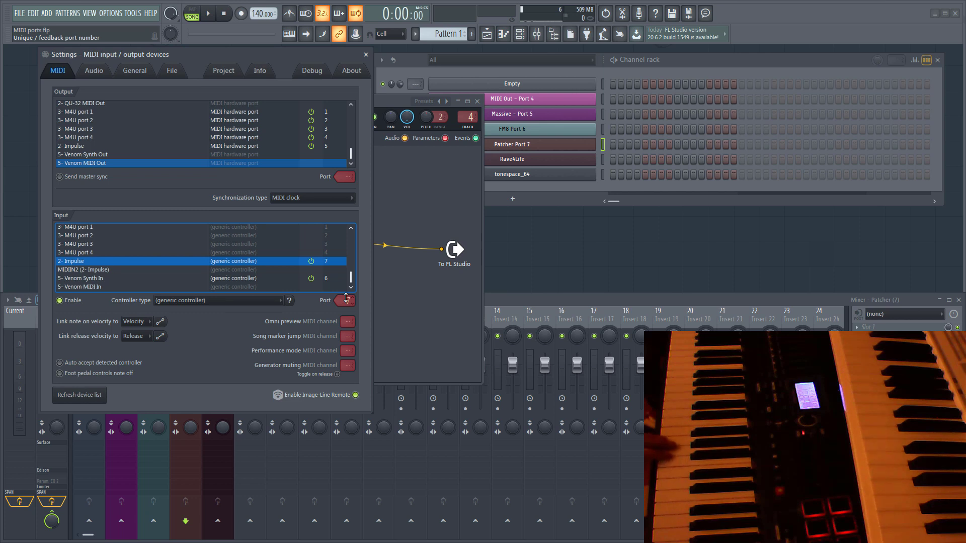
{"action": "left_click", "coordinate": [601, 84]}
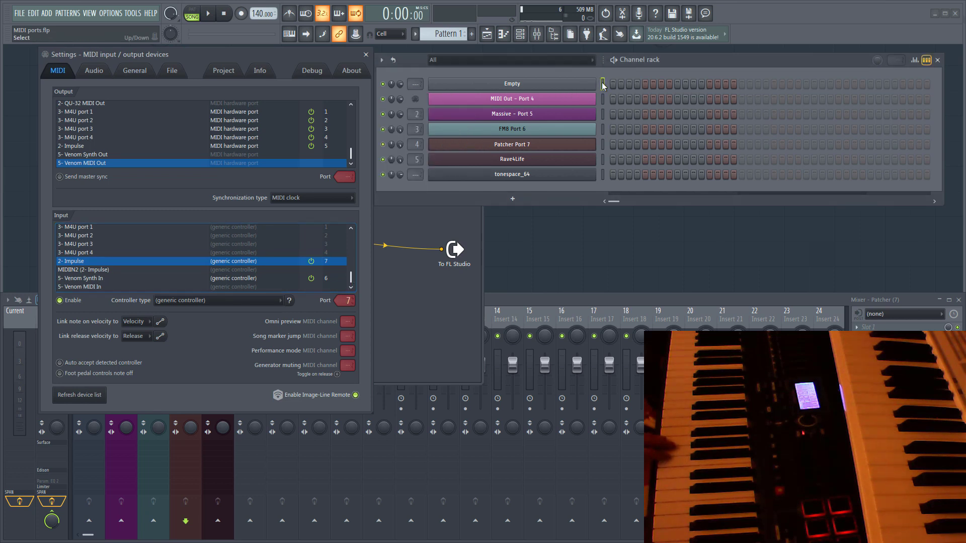
{"action": "left_click", "coordinate": [366, 55]}
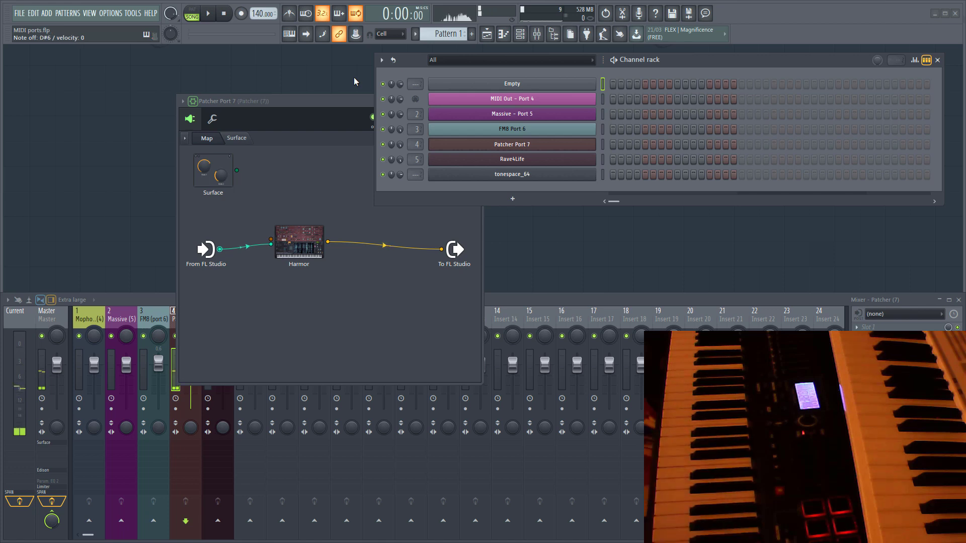
Step: Remove the From FL Studio → Harmor cable in Patcher Port 7 and close Patcher
{"action": "left_click", "coordinate": [232, 249]}
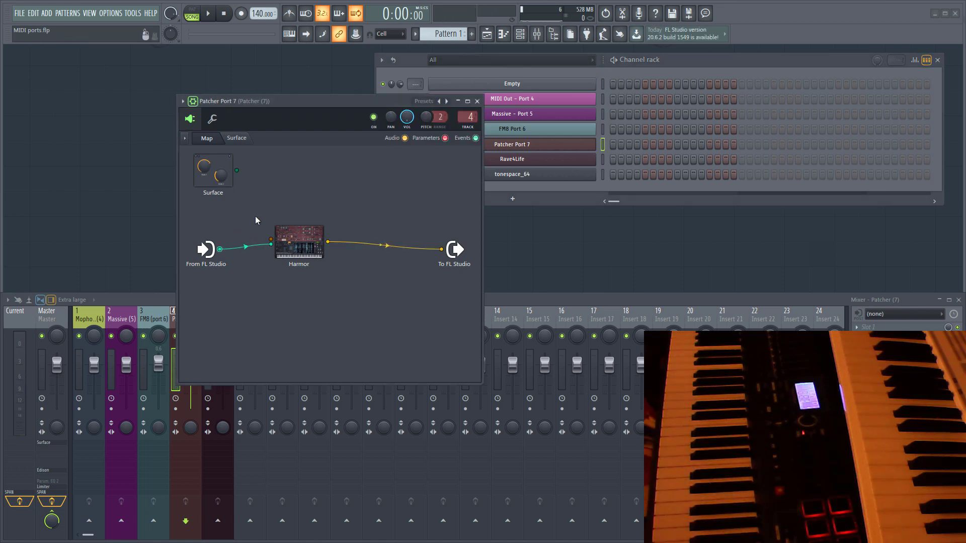
{"action": "right_click", "coordinate": [271, 244]}
{"action": "left_click", "coordinate": [478, 103]}
Step: Set Rave4Life to receive notes from 2- Impulse on all MIDI channels
{"action": "left_click", "coordinate": [493, 159]}
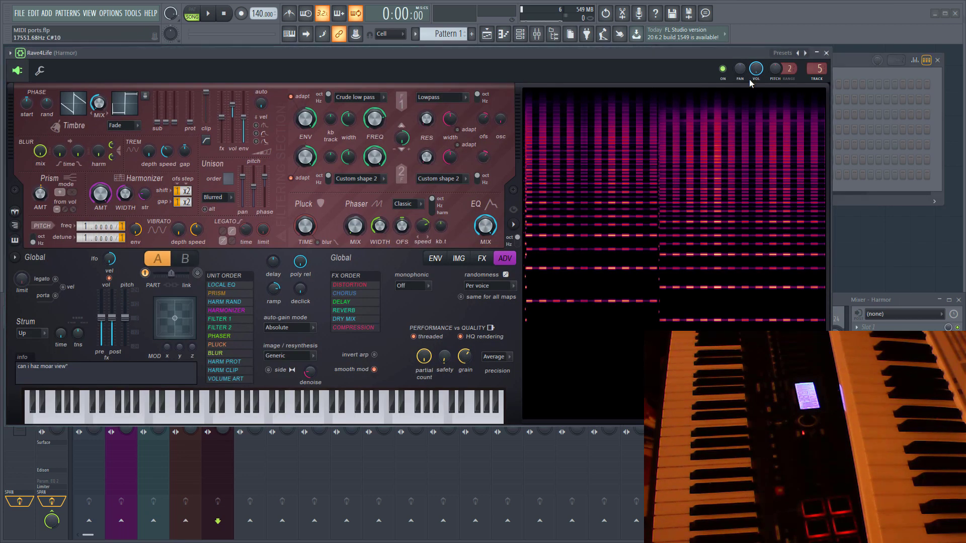
{"action": "left_click", "coordinate": [826, 52]}
{"action": "right_click", "coordinate": [500, 160]}
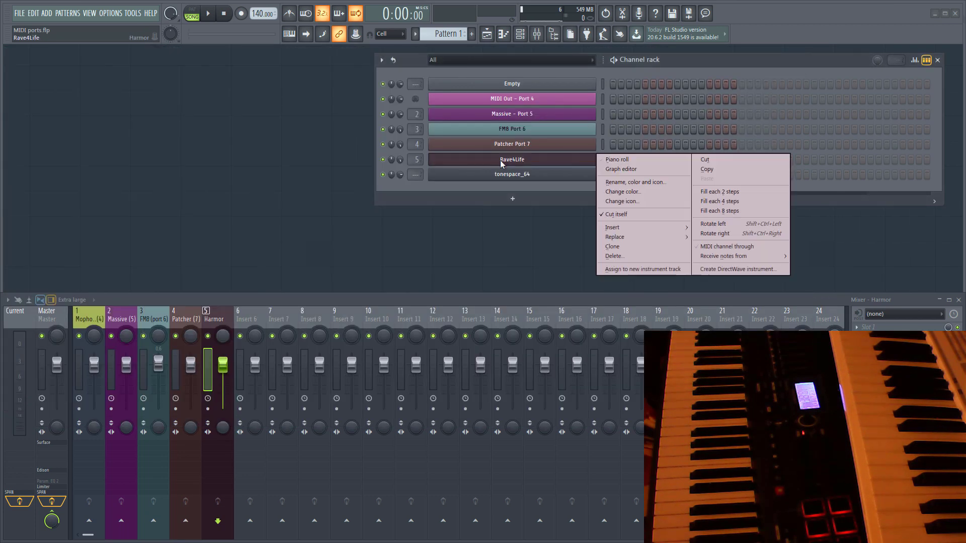
{"action": "mouse_move", "coordinate": [740, 256]}
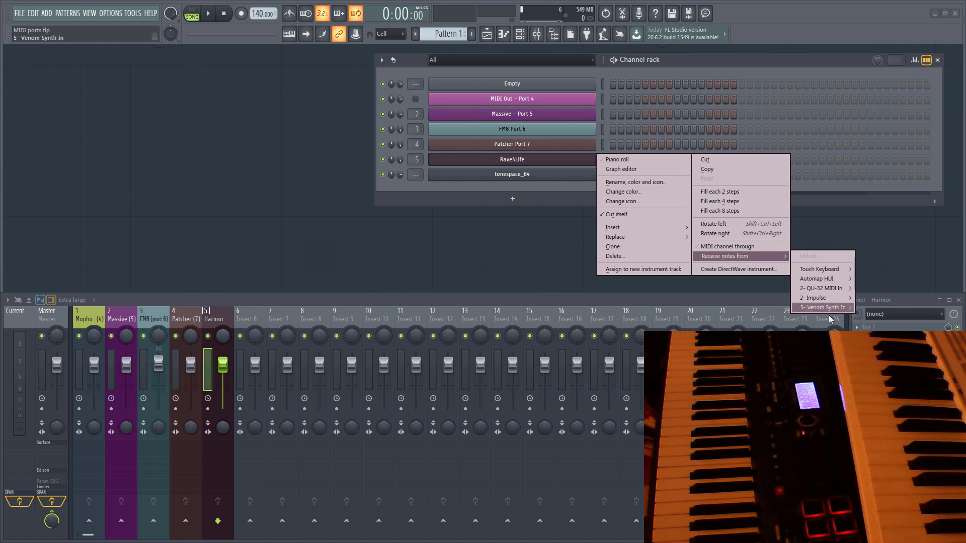
{"action": "mouse_move", "coordinate": [829, 299]}
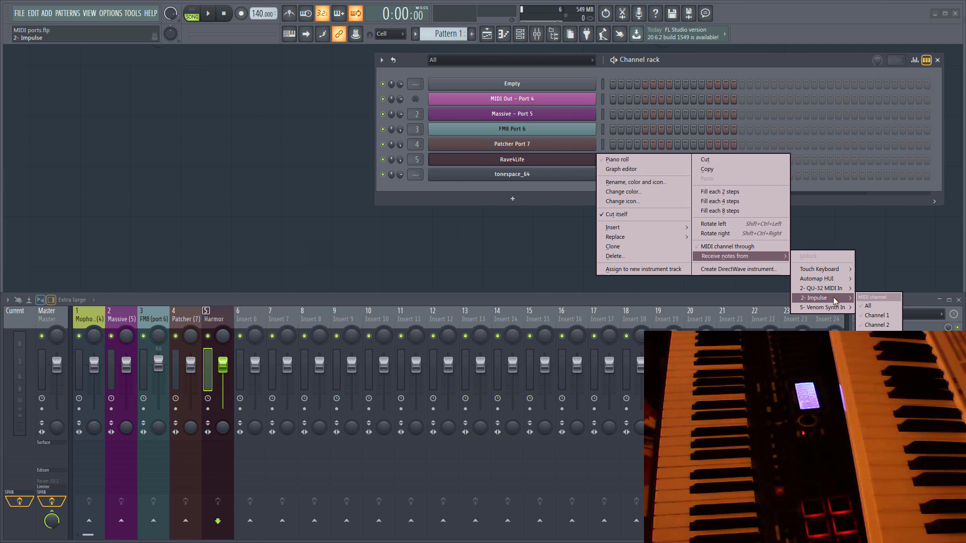
{"action": "left_click", "coordinate": [866, 307]}
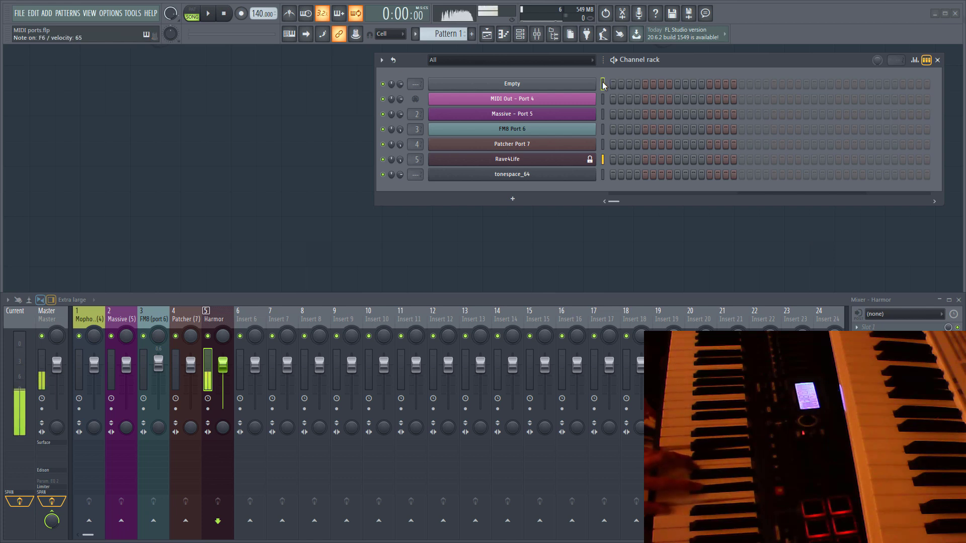
Step: Test the MIDI Out - Port 4, FM8 Port 6 and tonespace_64 channels, then clear Rave4Life's Impulse lock
{"action": "left_click", "coordinate": [603, 98]}
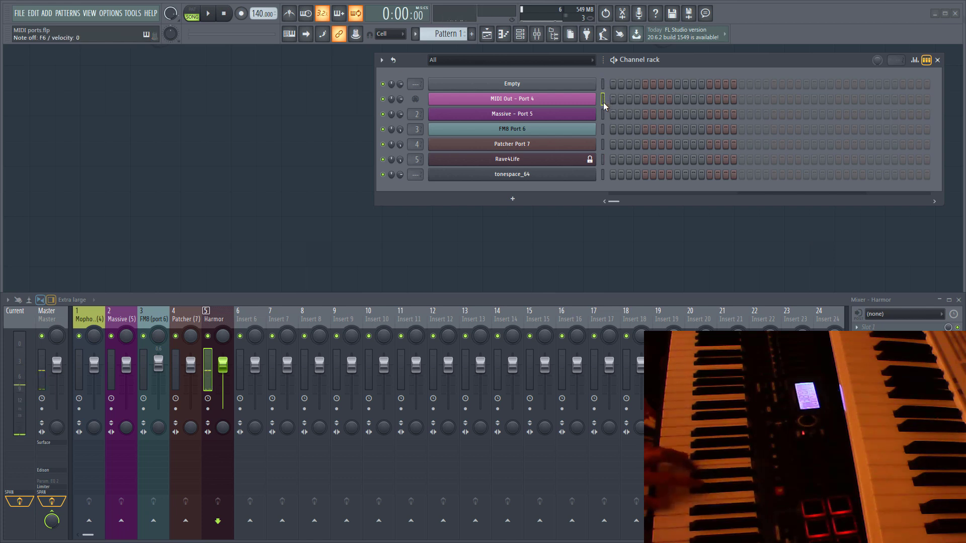
{"action": "left_click", "coordinate": [604, 129]}
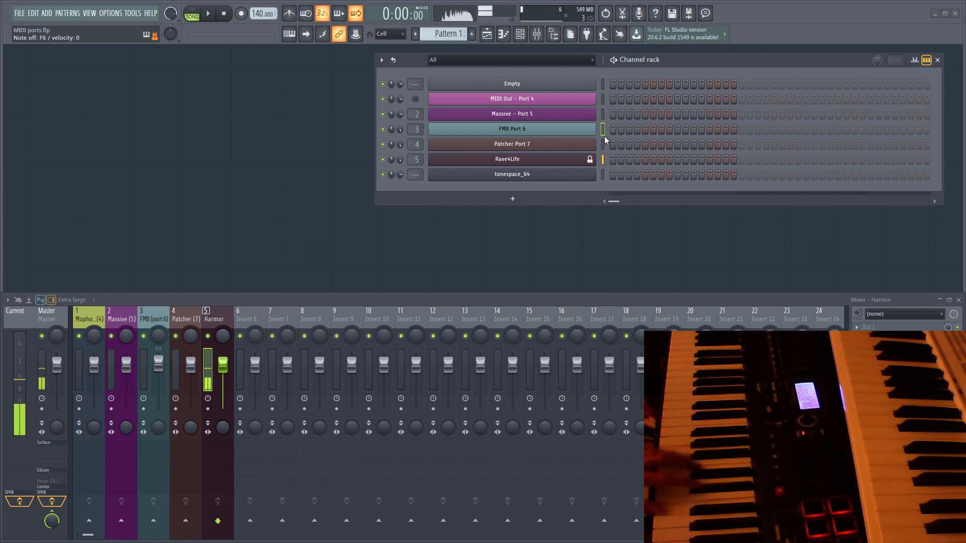
{"action": "left_click", "coordinate": [603, 174]}
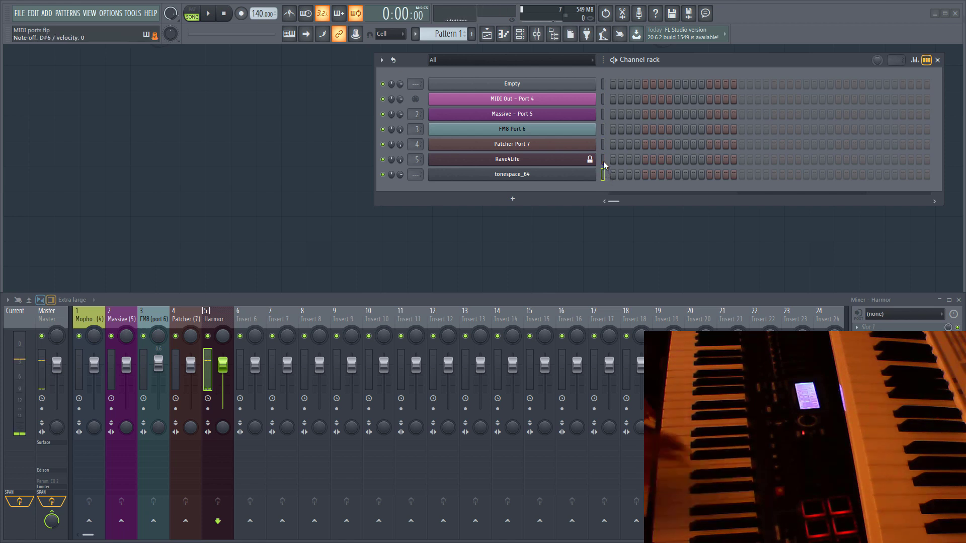
{"action": "right_click", "coordinate": [591, 160]}
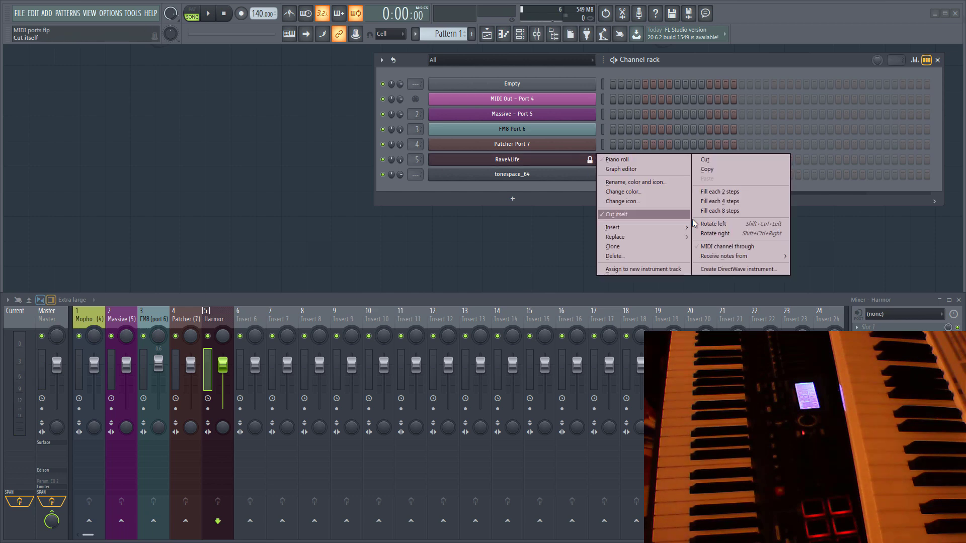
{"action": "left_click", "coordinate": [816, 257]}
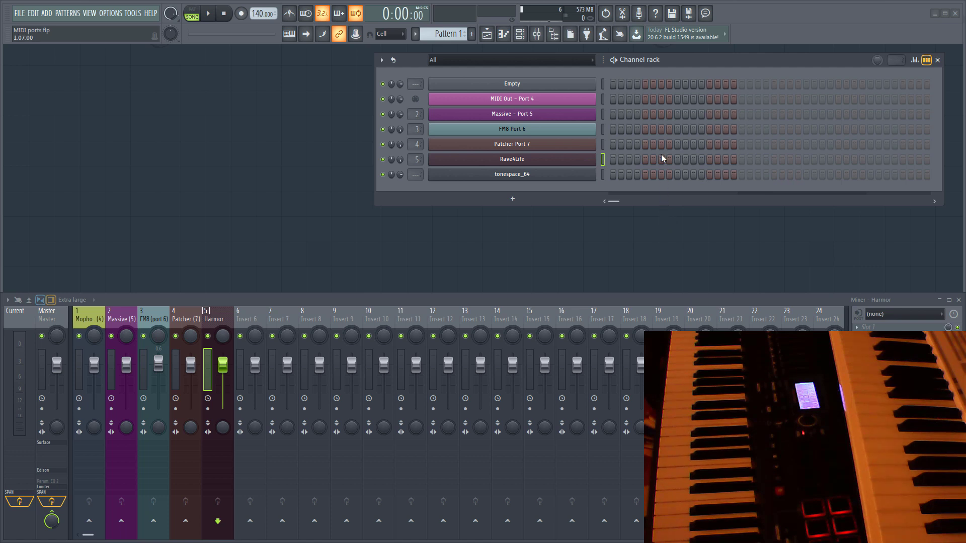
Step: Change the MIDI Out - Port 4 plugin's output port from 5 to 4
{"action": "left_click", "coordinate": [569, 99]}
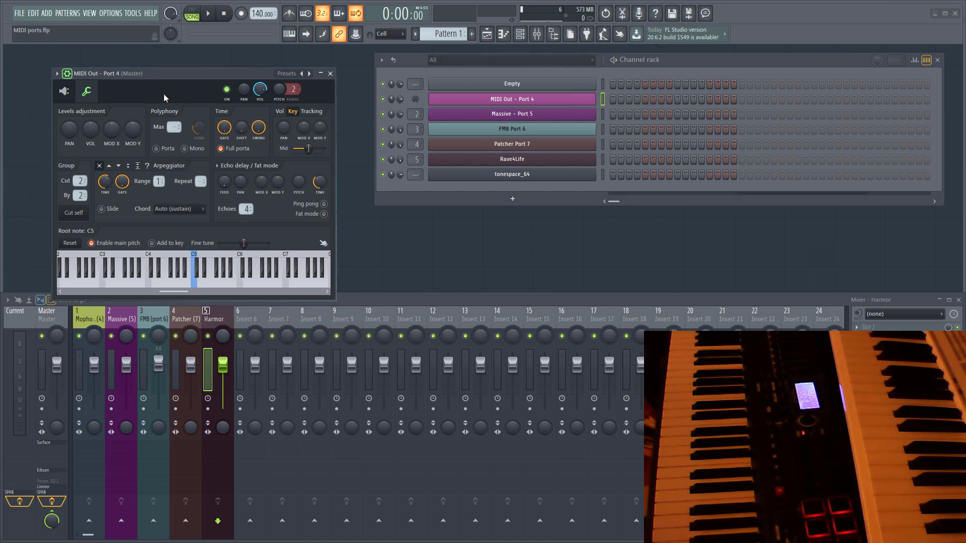
{"action": "left_click", "coordinate": [64, 91]}
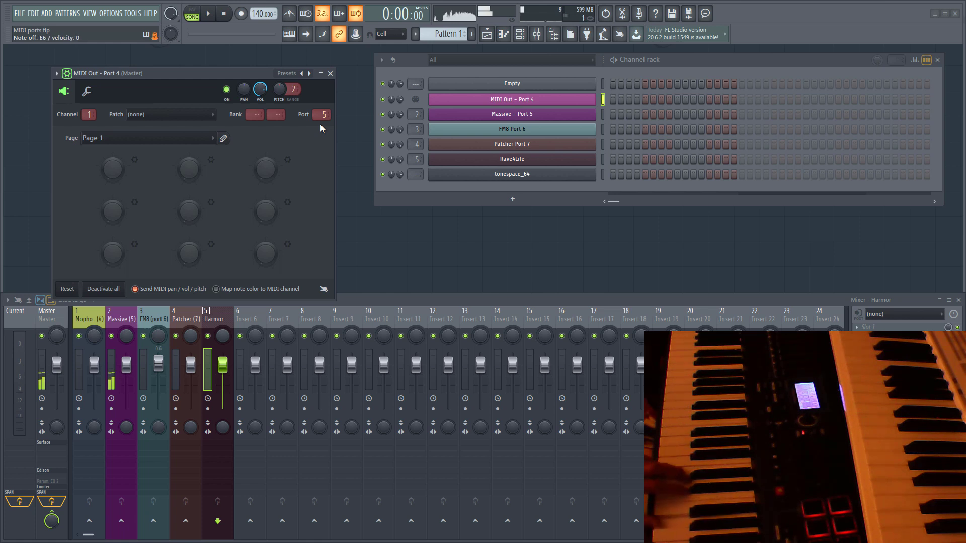
{"action": "scroll", "coordinate": [320, 118], "scroll_direction": "down", "scroll_amount": 1}
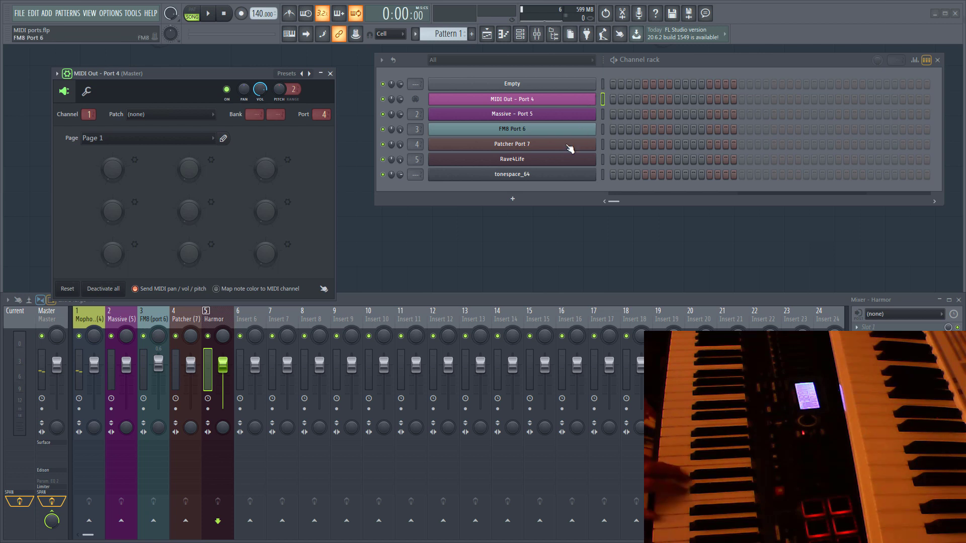
Step: Open and reposition tonespace_64, check its wrapper's MIDI output port, then play chords on its keyboard
{"action": "left_click", "coordinate": [542, 179]}
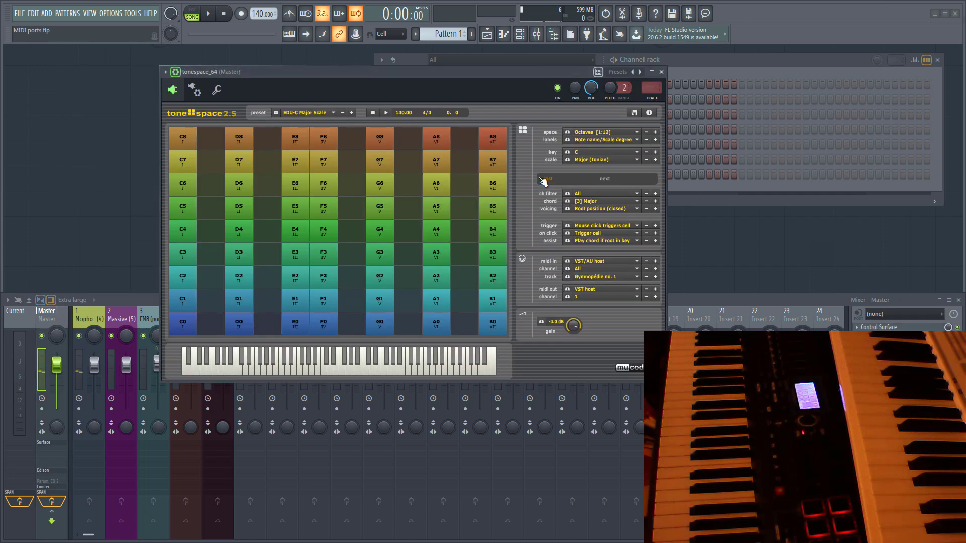
{"action": "left_click_drag", "start_coordinate": [184, 97], "coordinate": [232, 221]}
{"action": "left_click", "coordinate": [242, 216]}
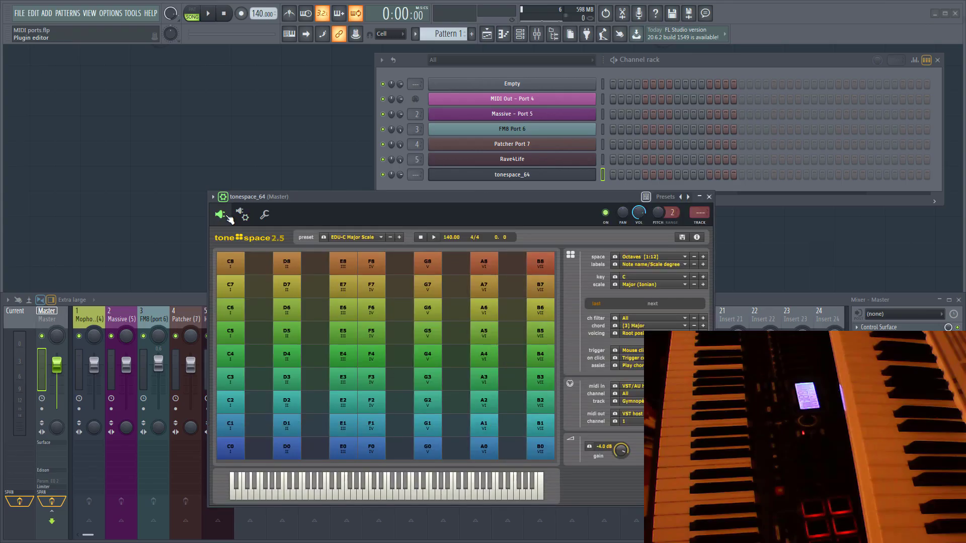
{"action": "left_click", "coordinate": [227, 217]}
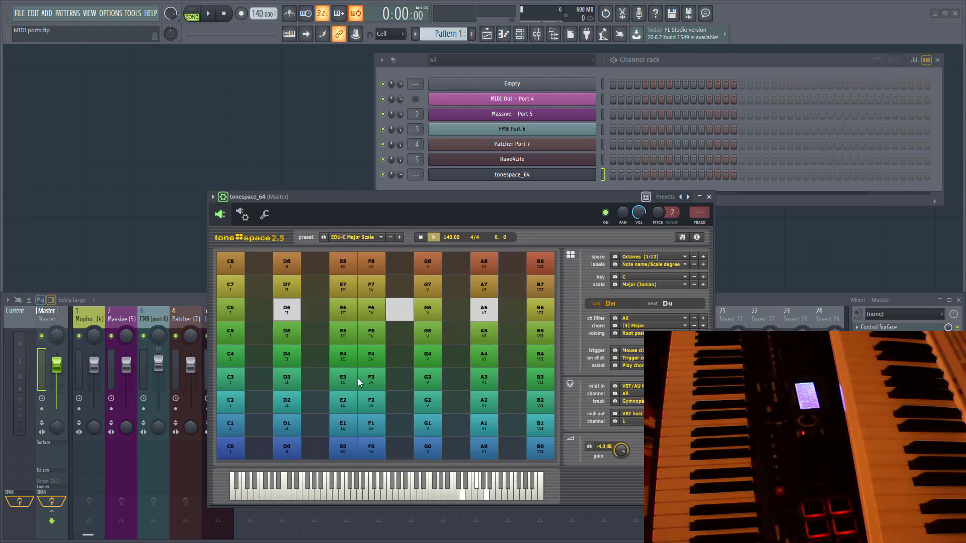
{"action": "left_click", "coordinate": [390, 497]}
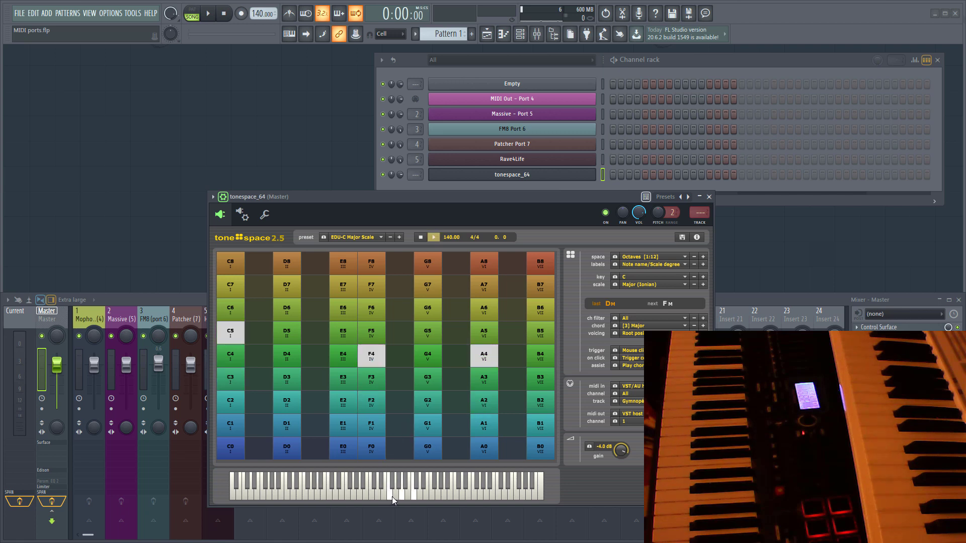
{"action": "left_click", "coordinate": [393, 494]}
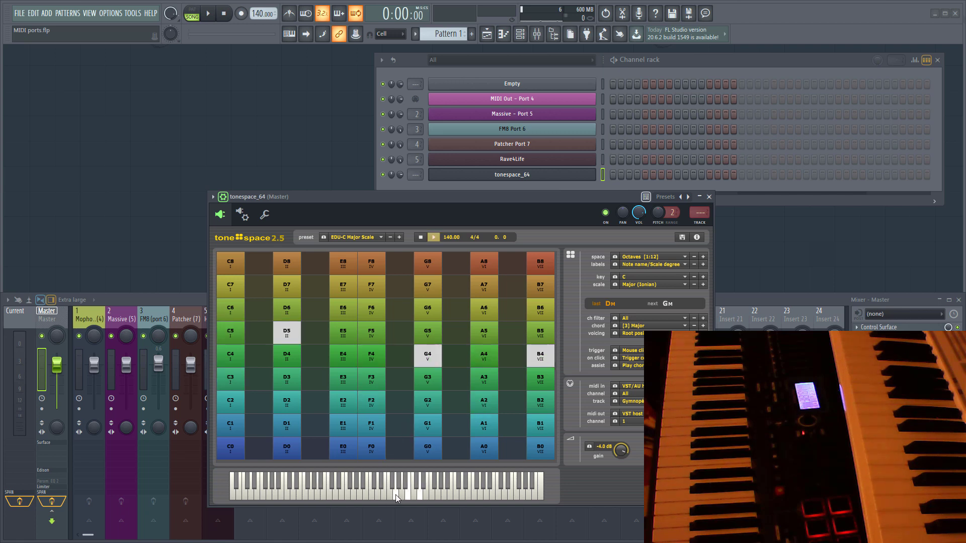